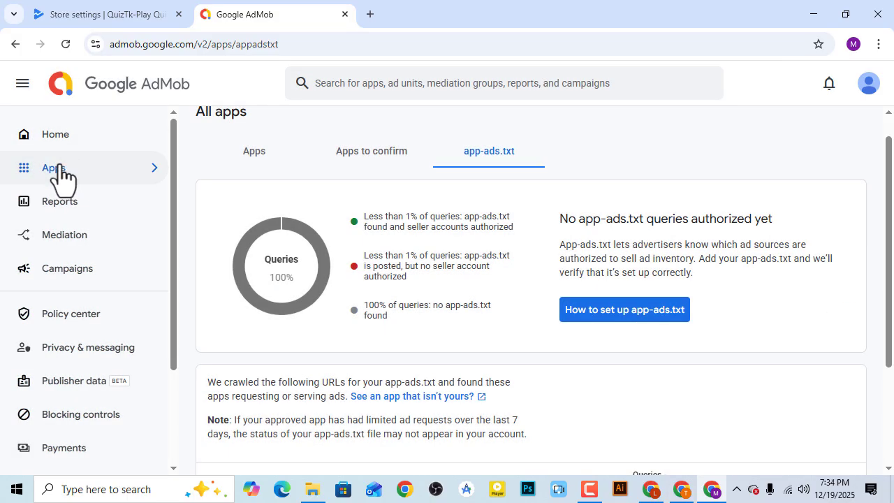
Open the full list of AdMob apps and show its app-ads.txt status
mouse_move(40, 176)
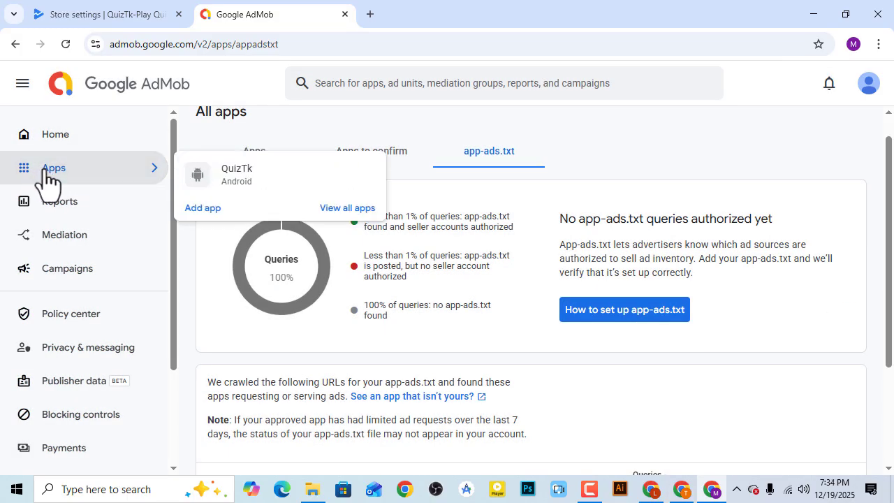
click(335, 209)
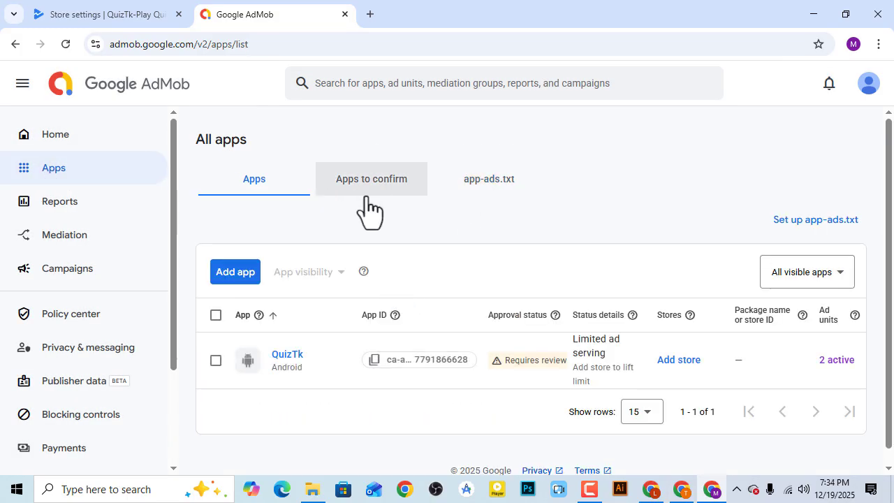
click(508, 183)
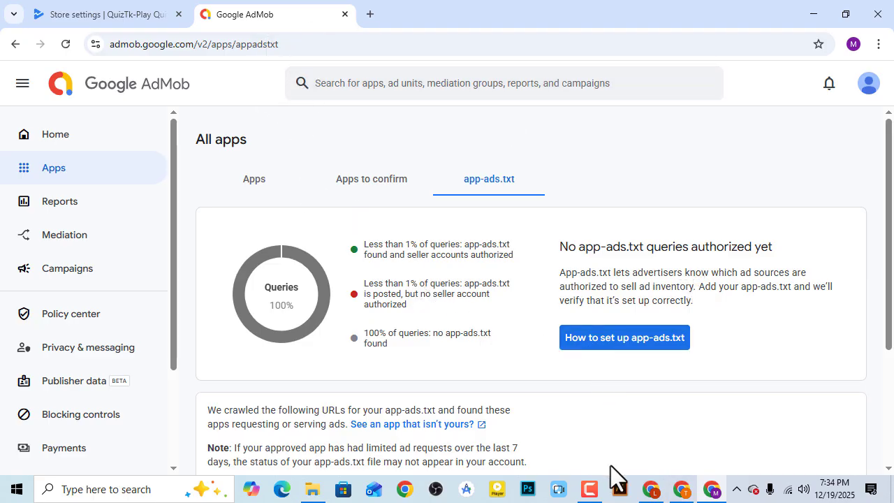
Copy the app-ads.txt code snippet from AdMob's setup instructions
click(652, 490)
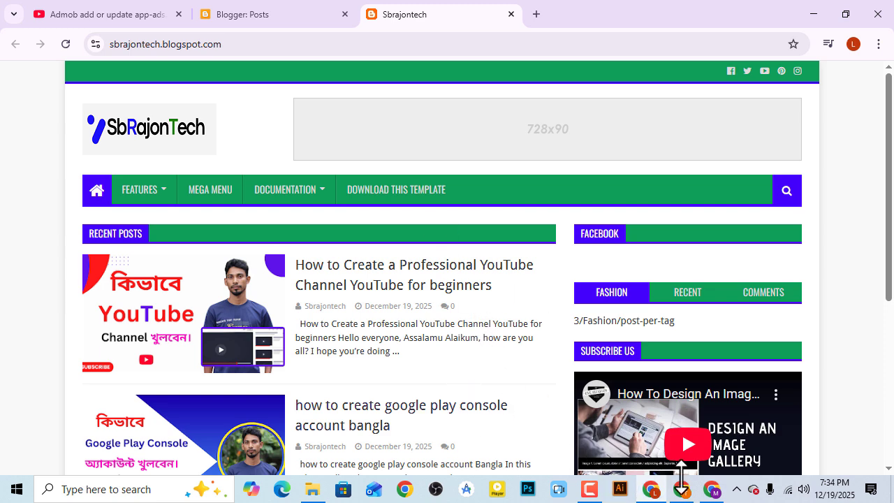
click(712, 489)
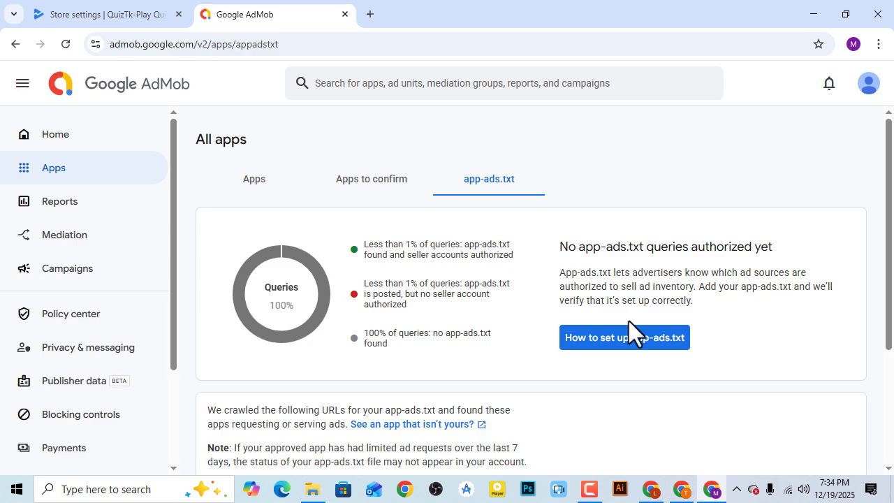
click(661, 342)
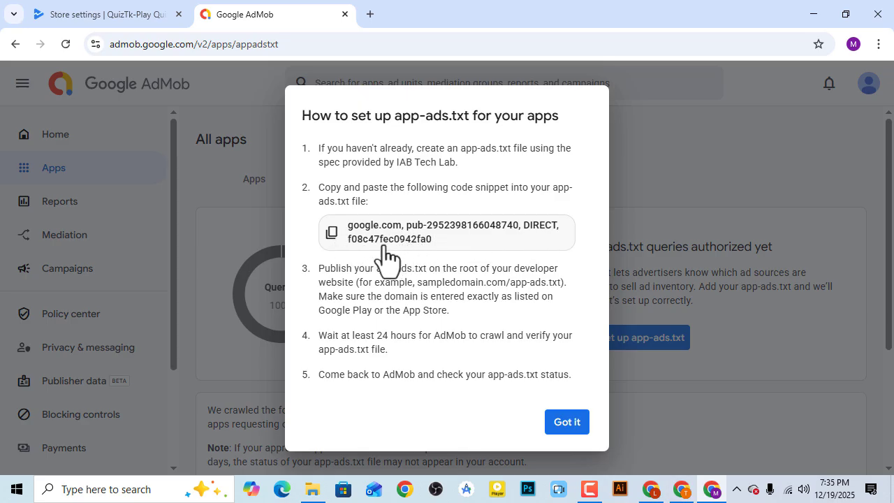
click(331, 233)
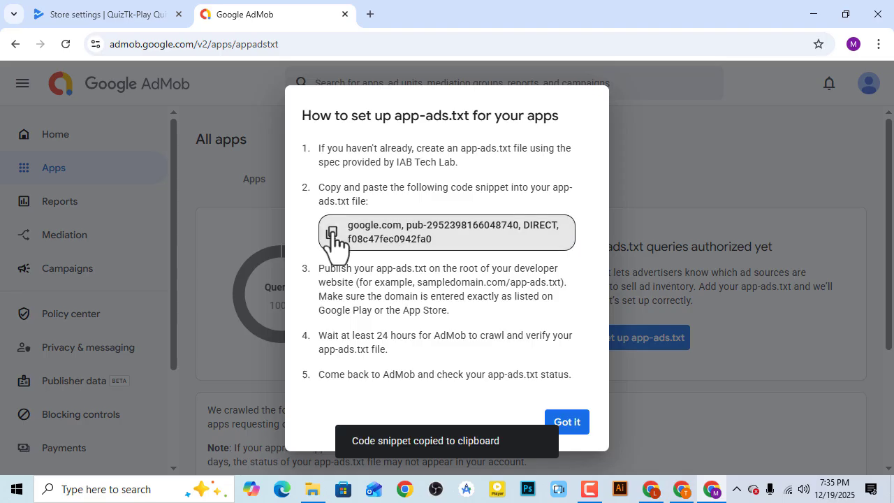
Switch to the Blogger dashboard and open the settings of the Sbrajontech blog
click(650, 489)
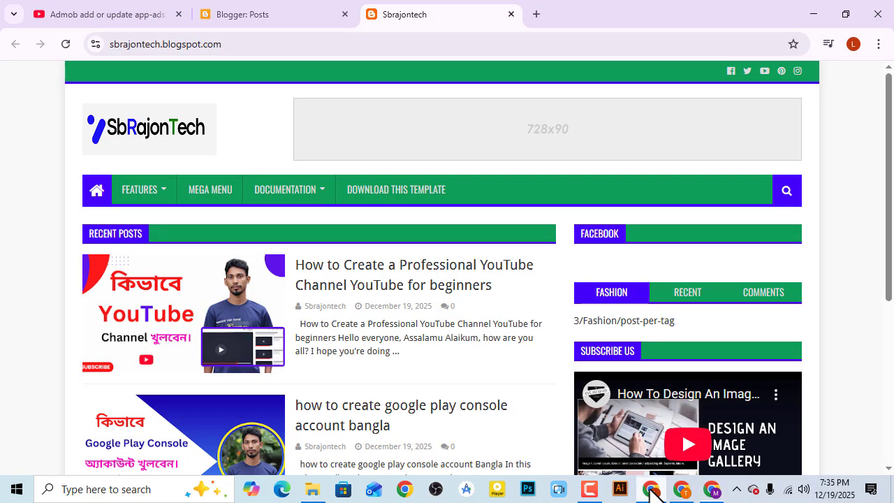
click(281, 21)
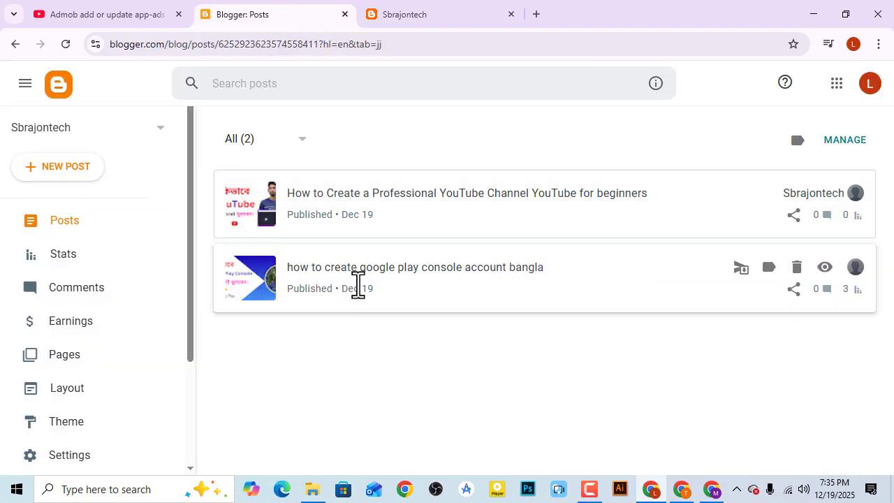
scroll(189, 267, down, 1)
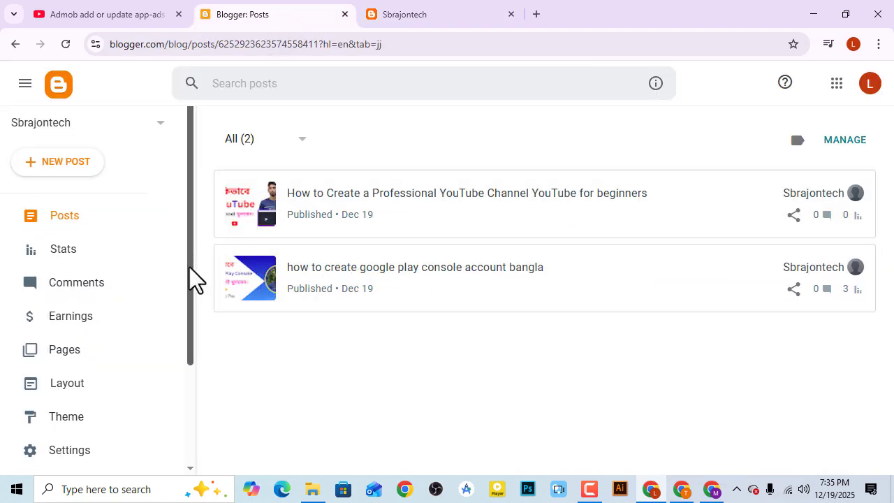
scroll(189, 267, down, 2)
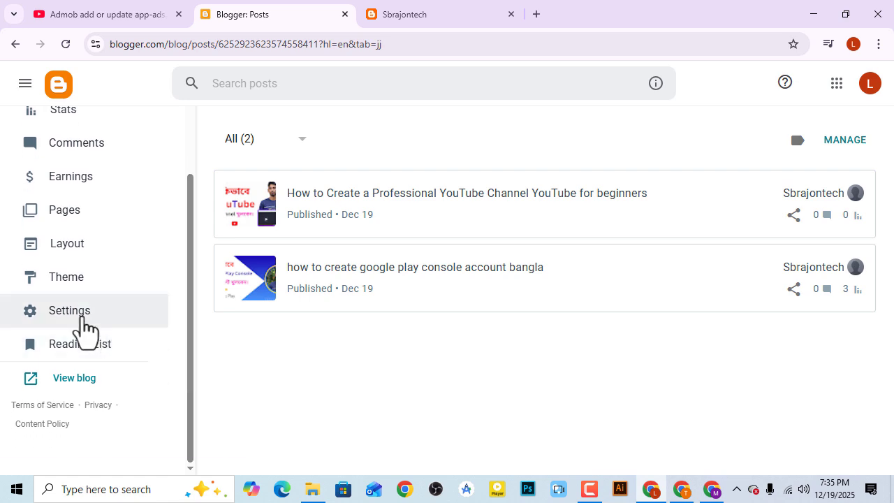
click(83, 325)
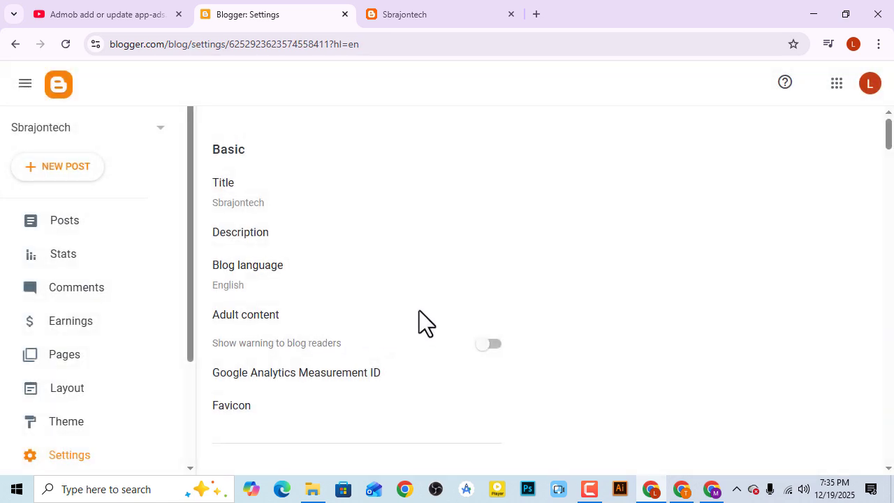
Enable custom ads.txt in the blog's Monetization settings
drag(887, 143, 874, 391)
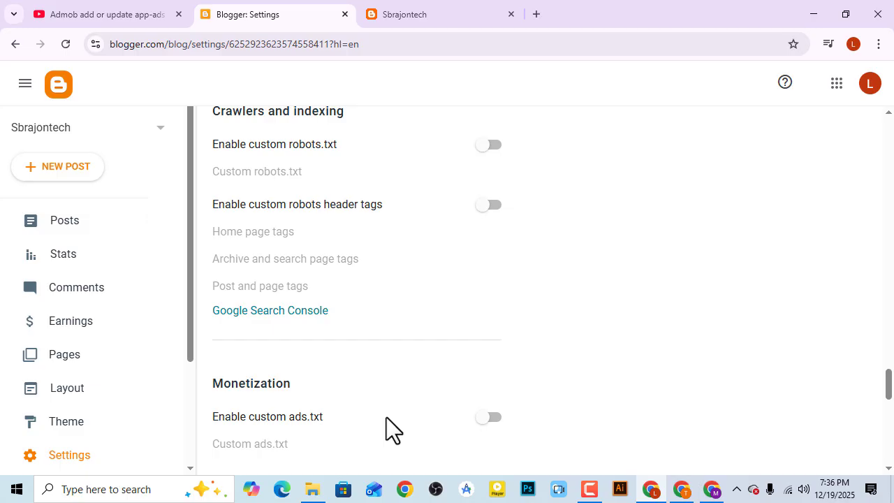
drag(888, 383, 888, 392)
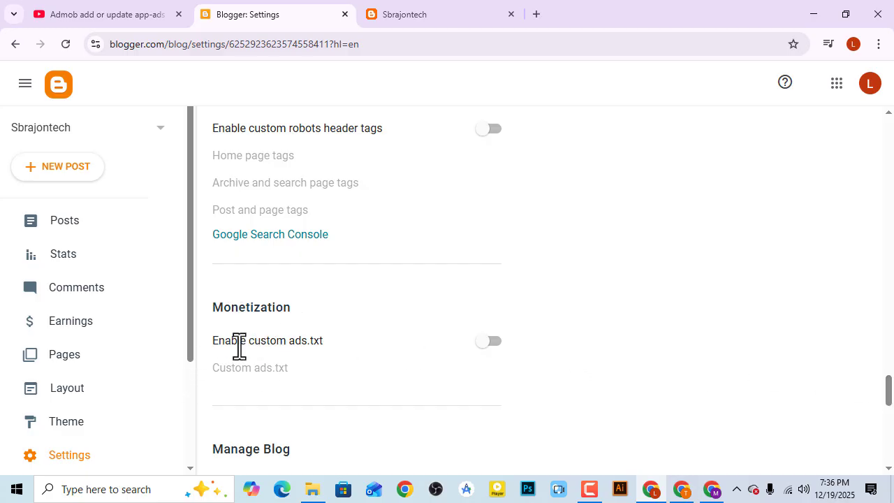
click(493, 341)
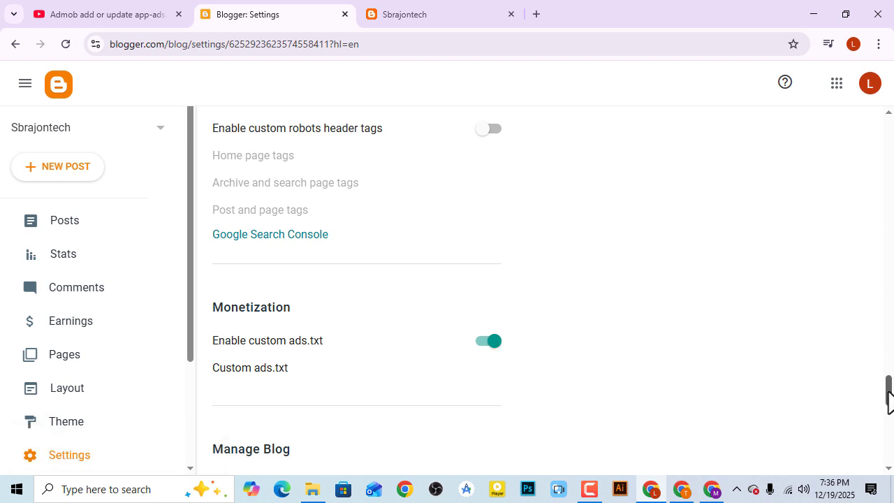
Paste the copied AdMob code snippet as the custom ads.txt content and save it
mouse_move(889, 402)
mouse_down()
mouse_move(888, 381)
mouse_move(888, 411)
mouse_up()
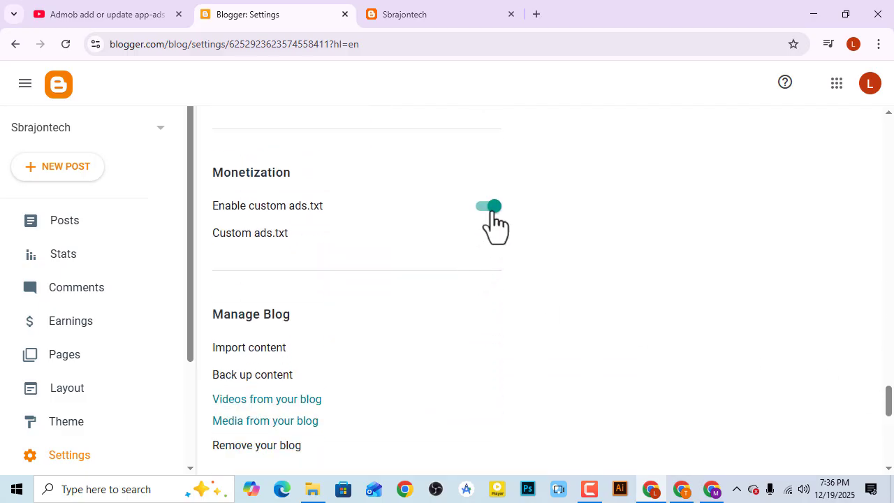
click(273, 244)
click(373, 265)
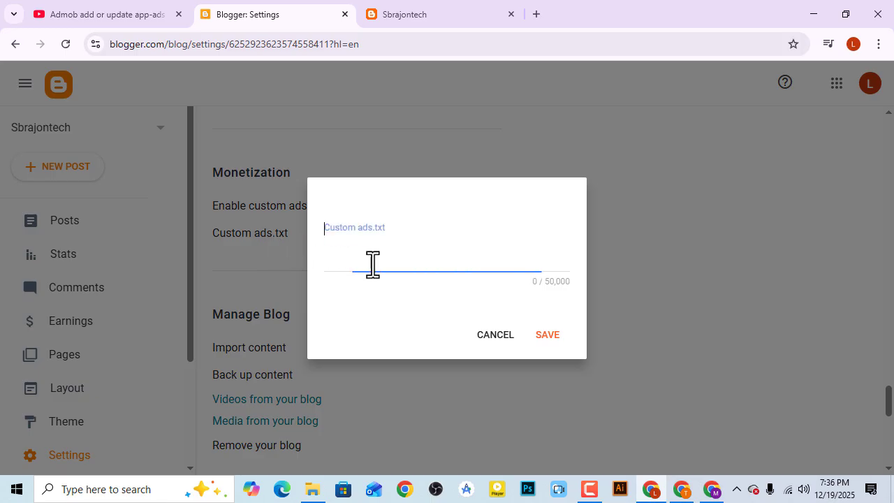
key(ctrl+v)
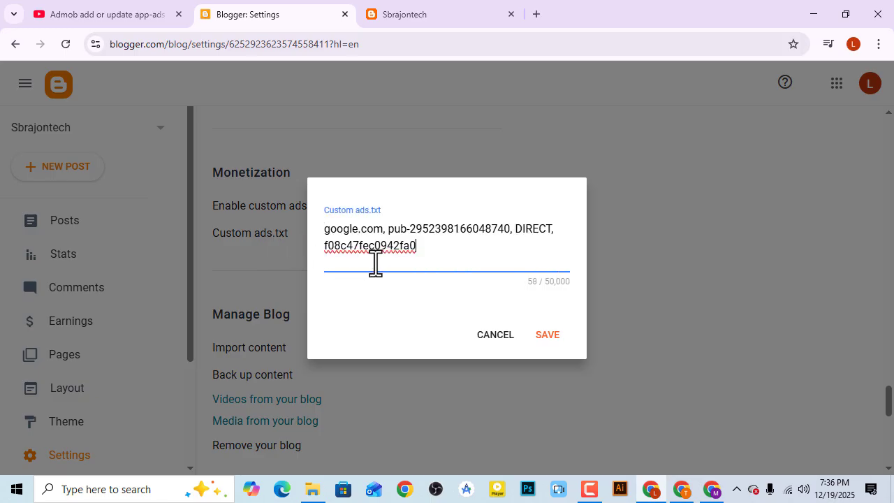
click(545, 338)
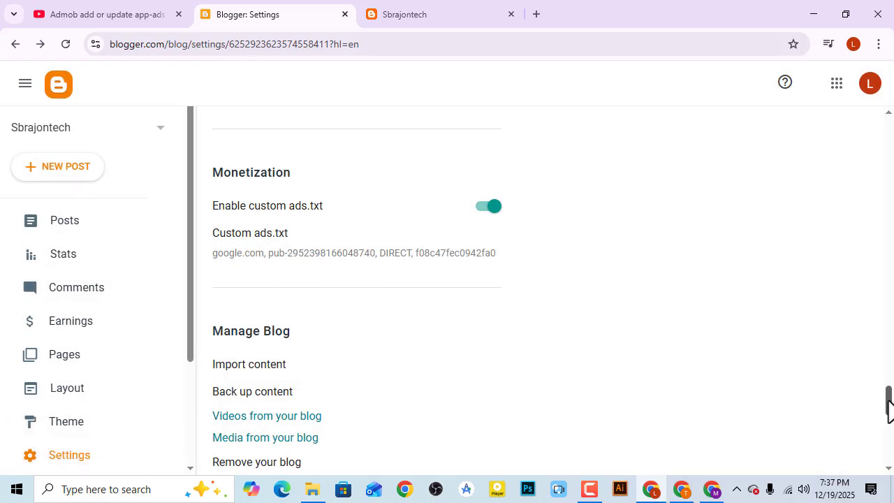
Start adding a new custom redirect under the blog's Errors and redirects settings
drag(888, 408, 885, 367)
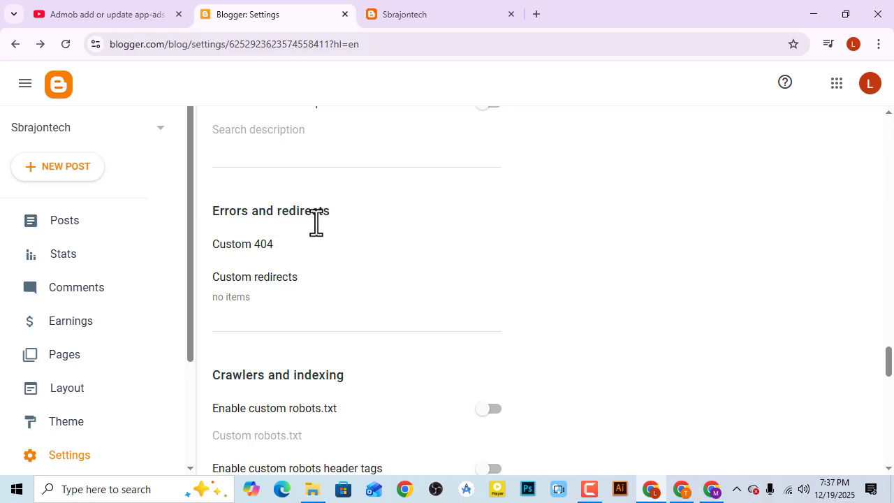
click(268, 280)
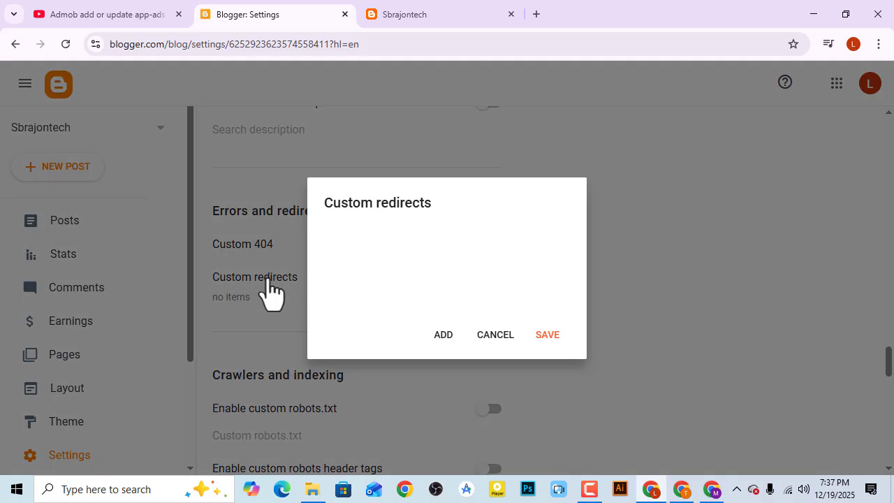
click(441, 336)
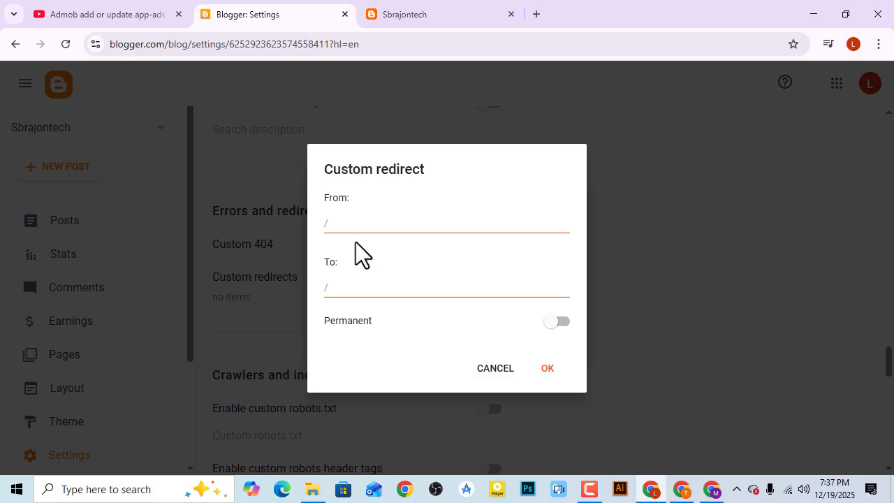
Copy the file name app-ads.txt from AdMob's setup instructions and paste it as the Blogger redirect's source path
click(711, 488)
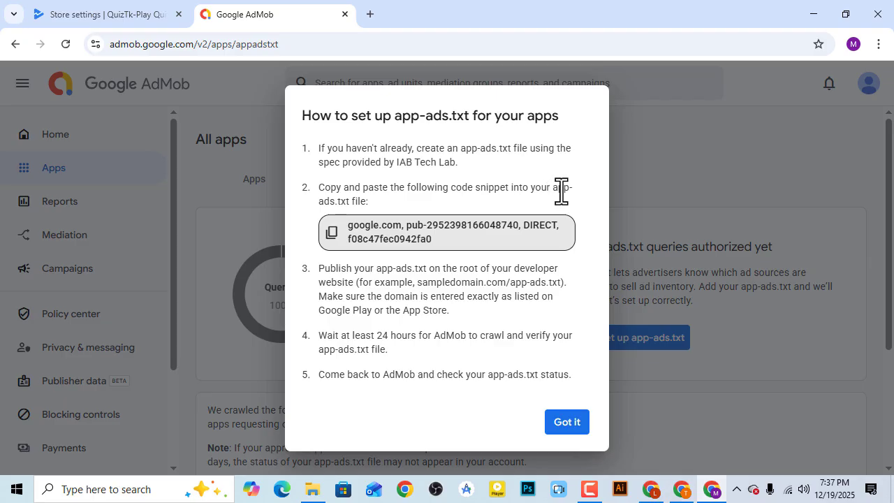
drag(555, 189, 351, 206)
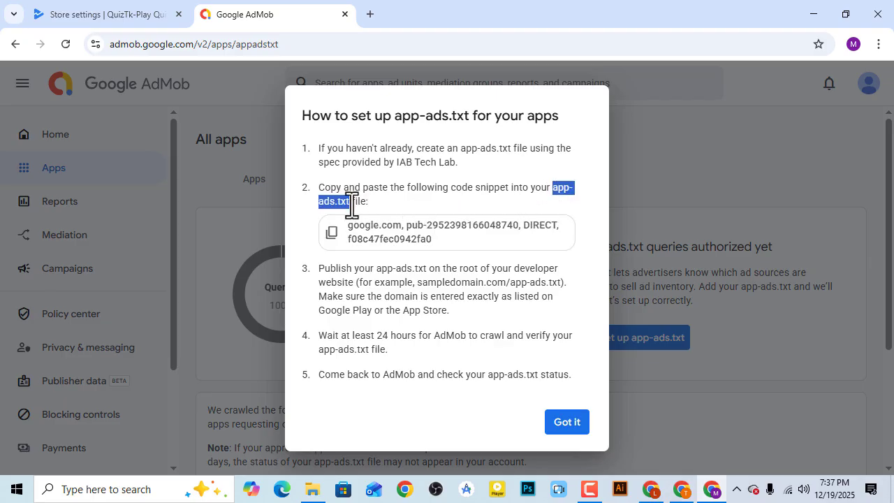
right_click(350, 204)
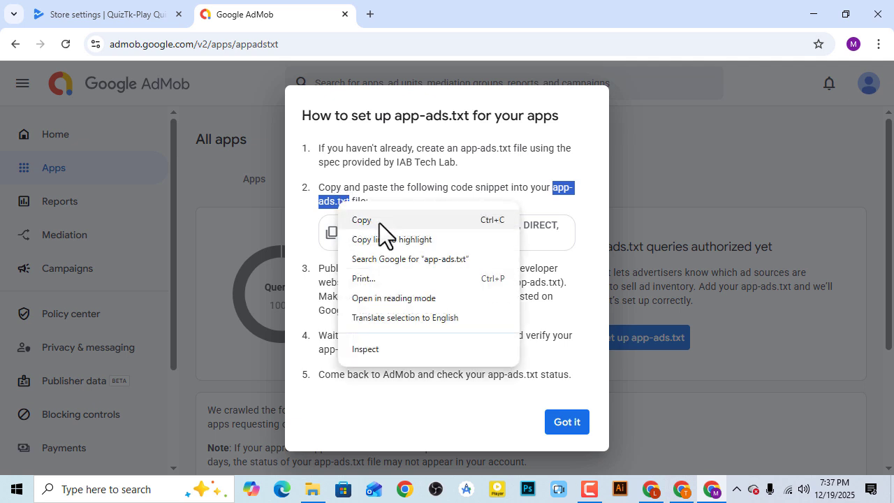
click(379, 221)
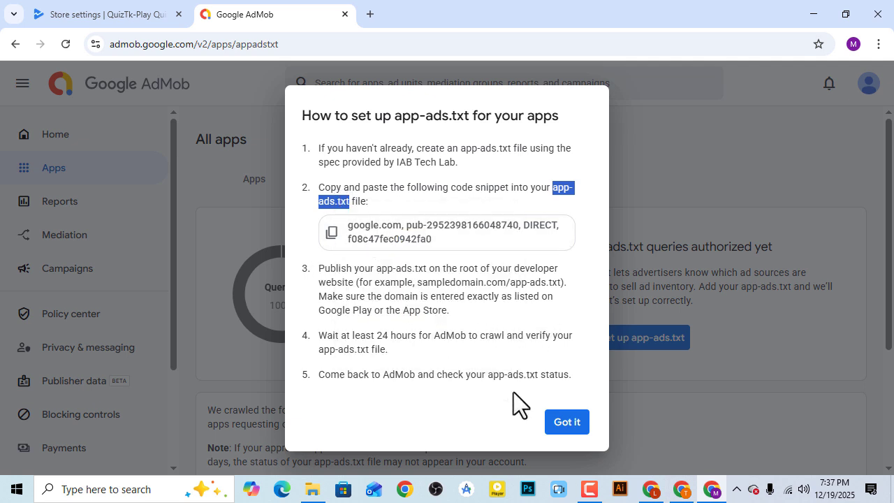
click(650, 492)
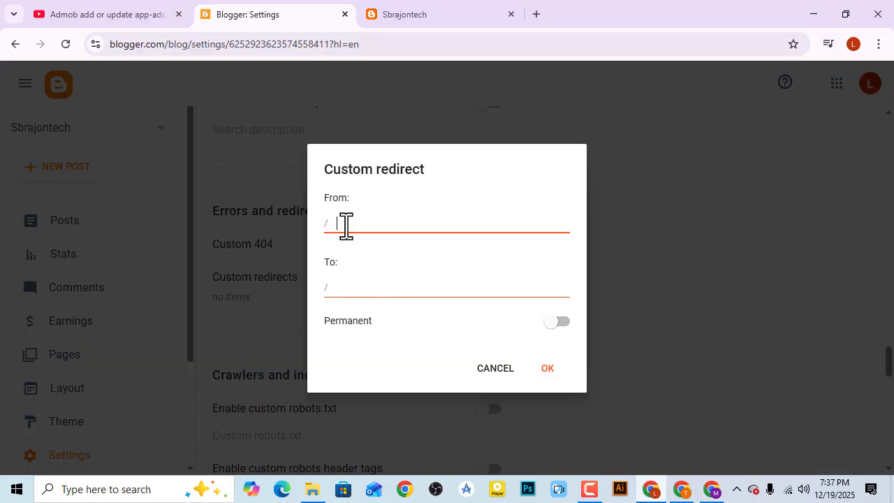
key(ctrl+v)
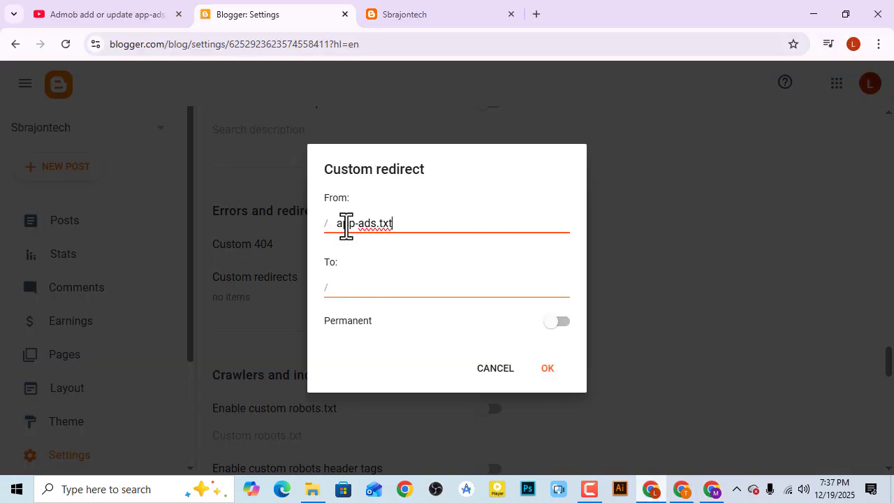
Set the redirect's destination to ads.txt, make it permanent, and save the custom redirects
click(354, 292)
text(ads.txt)
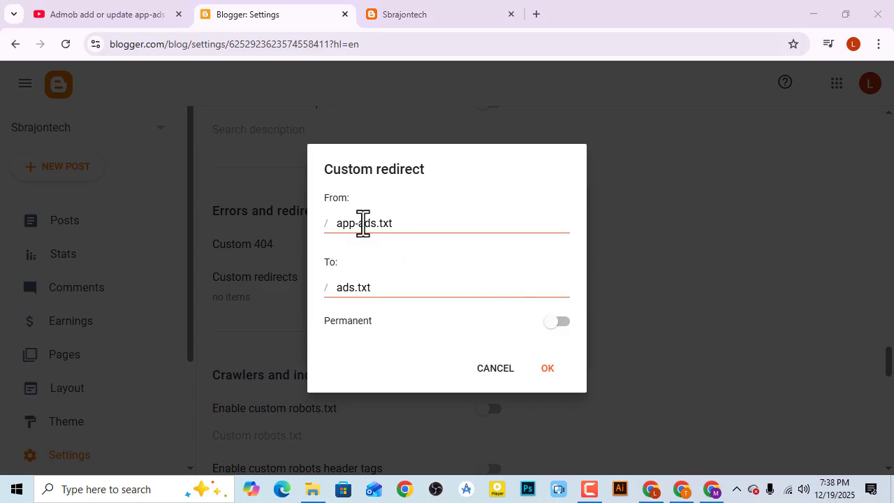
click(339, 198)
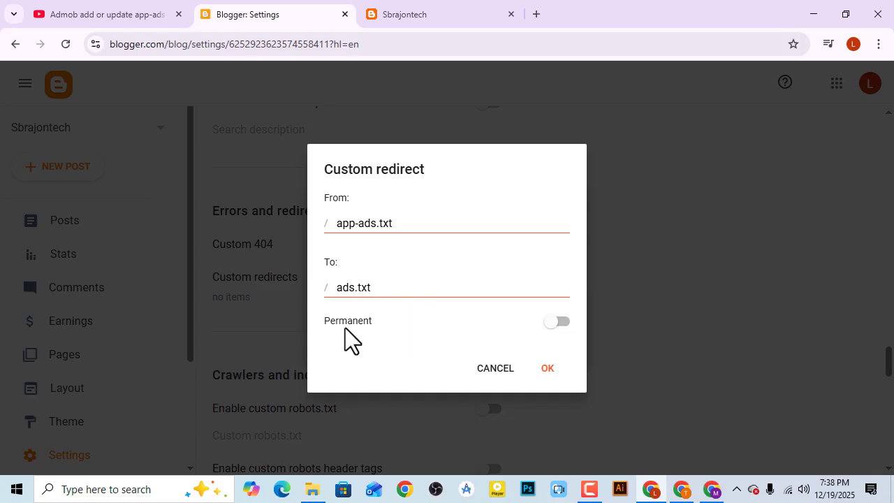
click(556, 323)
click(550, 368)
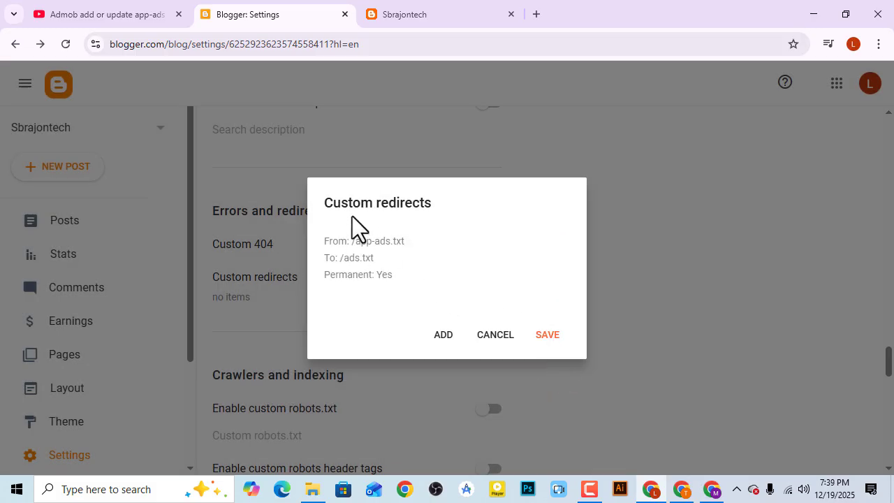
click(547, 334)
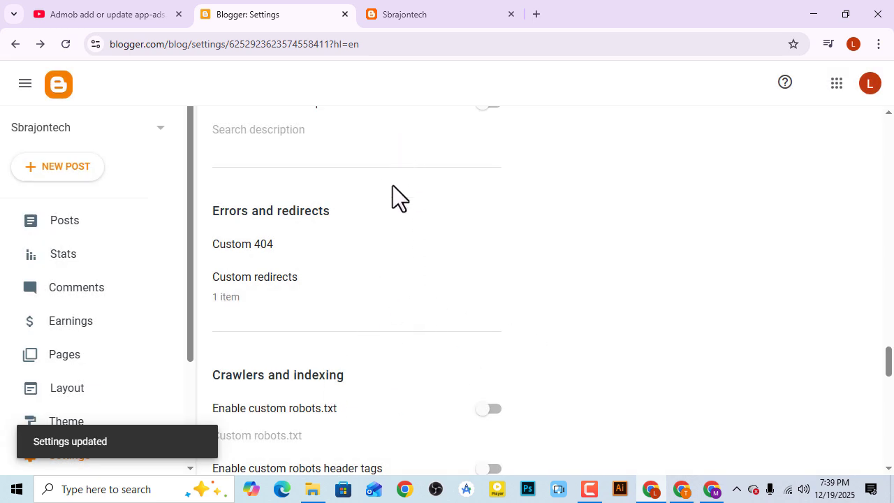
Open sbrajontech.blogspot.com/ads.txt on the live blog to check the published ads.txt content
click(405, 15)
click(231, 44)
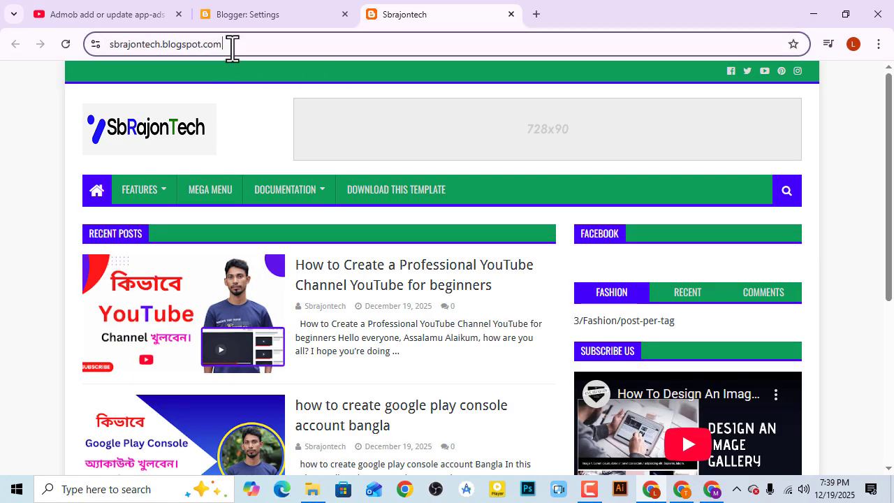
click(268, 49)
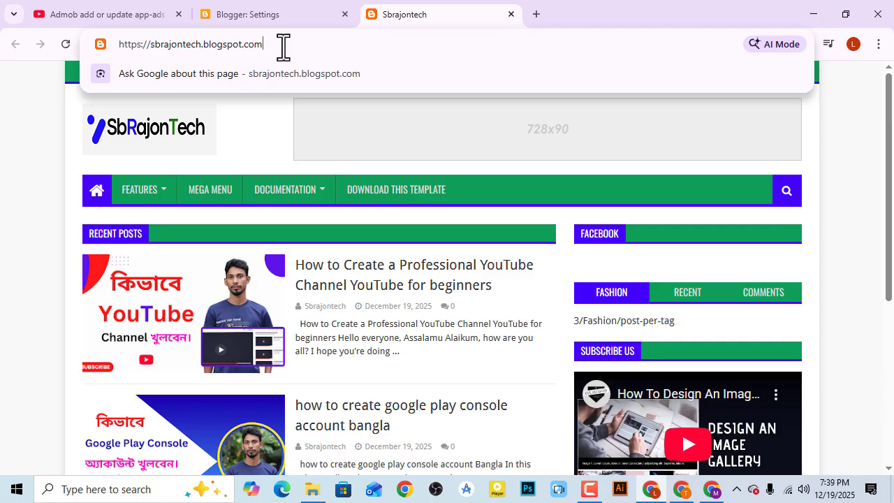
text(/a)
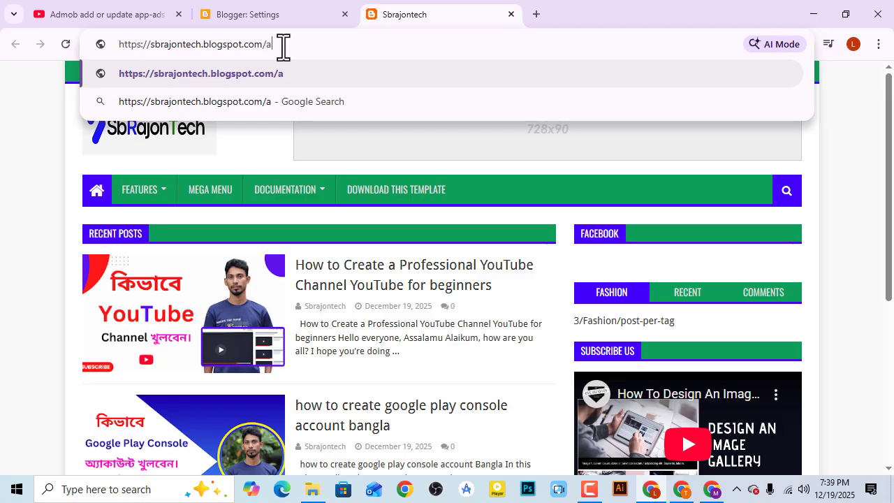
key(BackSpace)
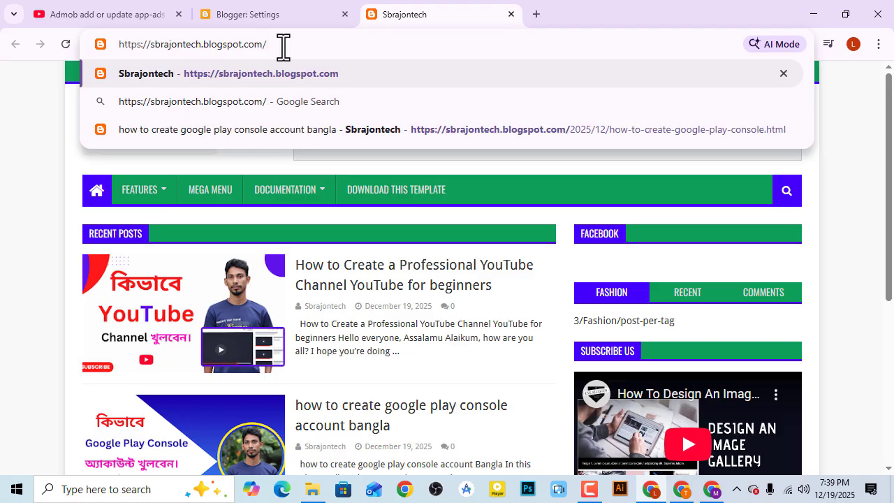
text(ads.txt)
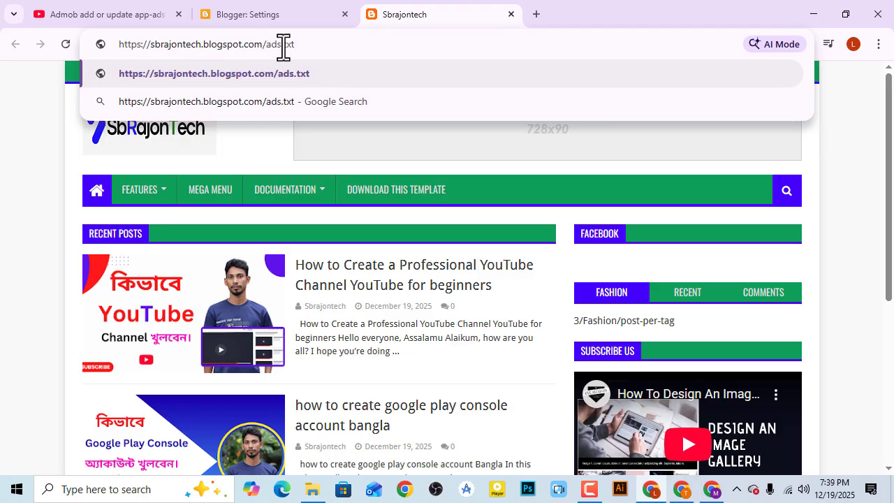
key(Return)
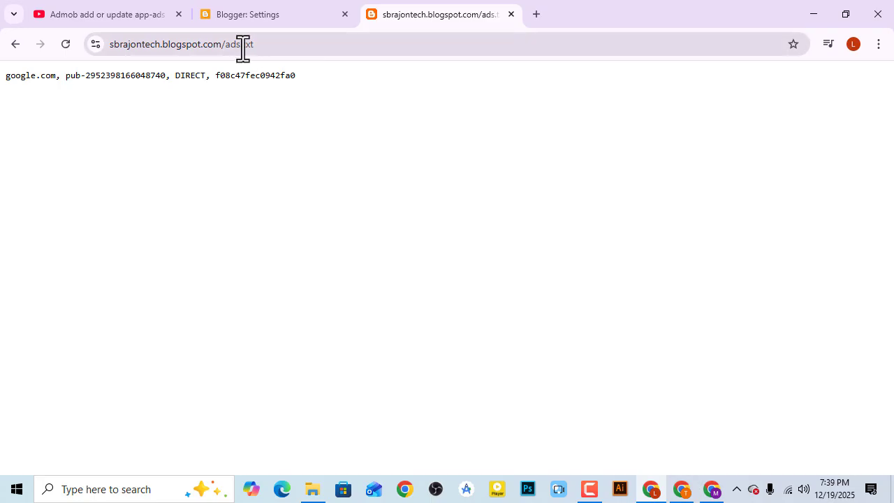
click(287, 48)
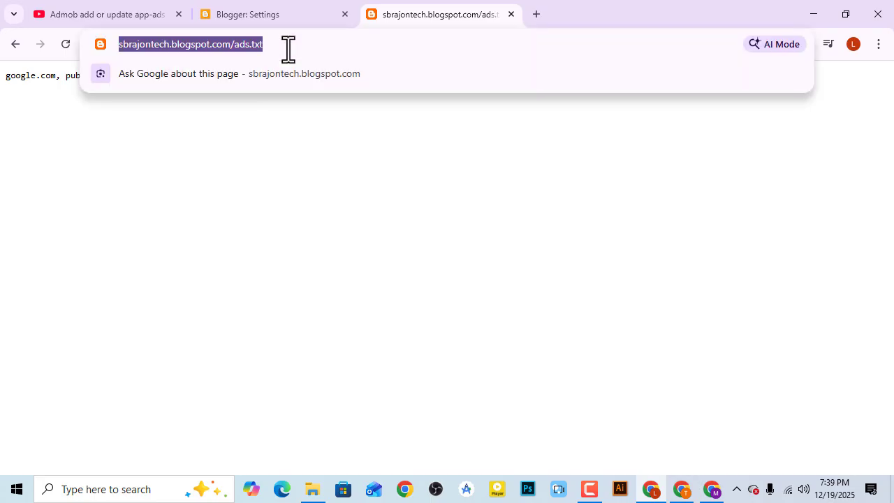
click(288, 48)
View the live blog from the Blogger settings page and copy its full home page address
click(293, 14)
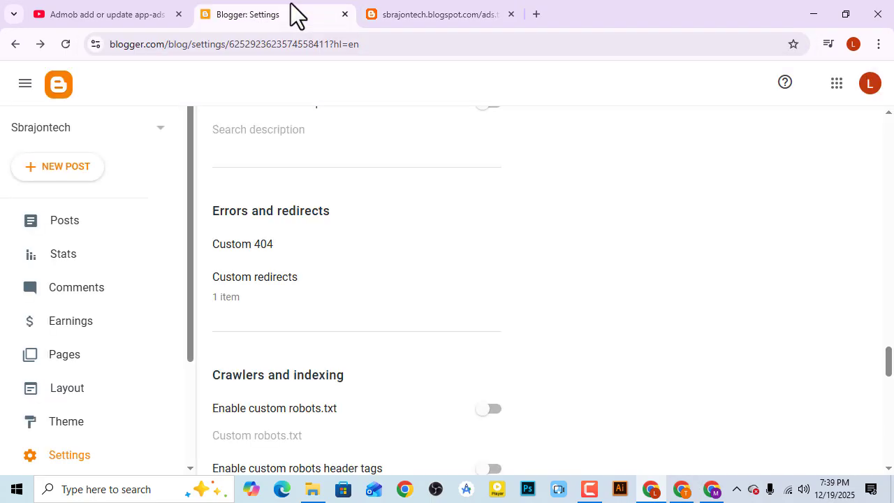
scroll(190, 286, down, 3)
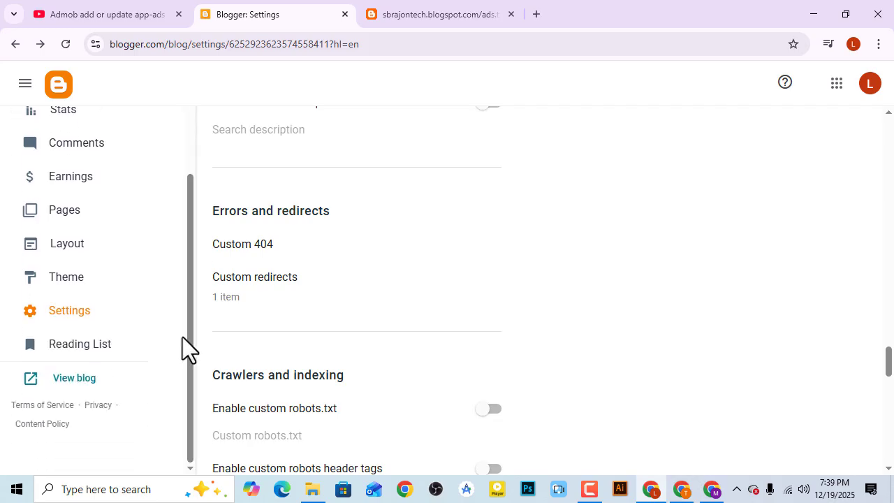
click(79, 384)
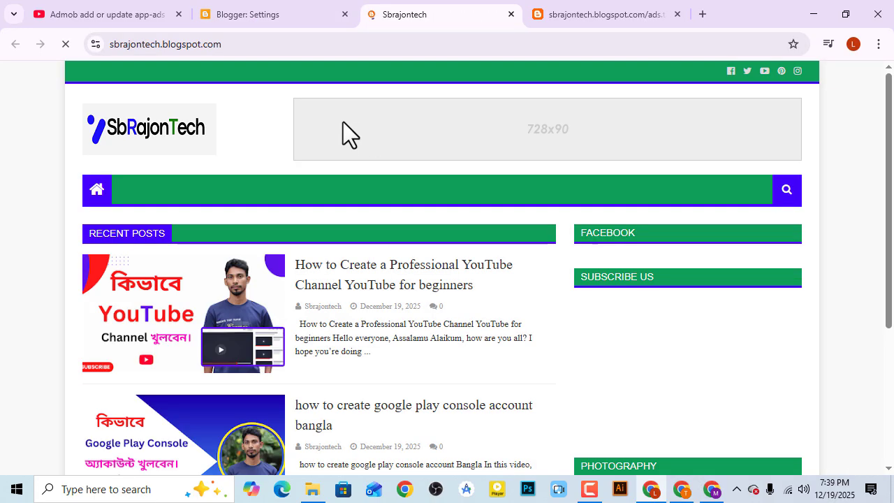
click(182, 48)
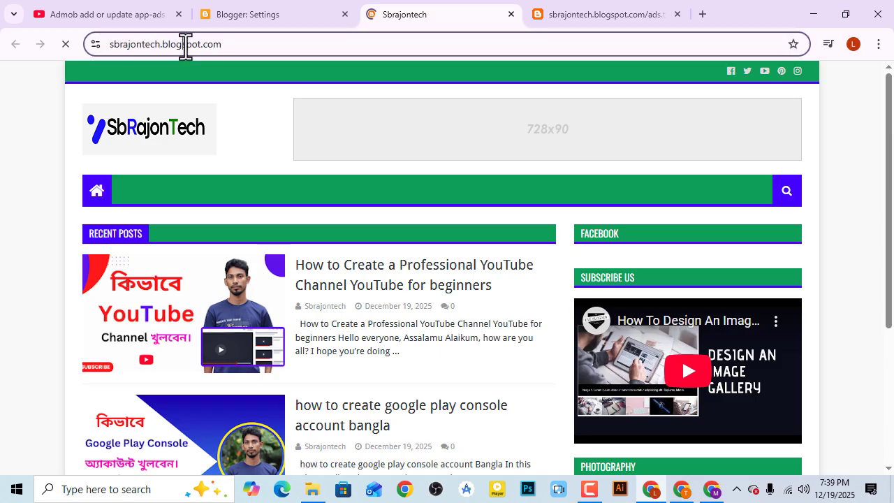
right_click(185, 46)
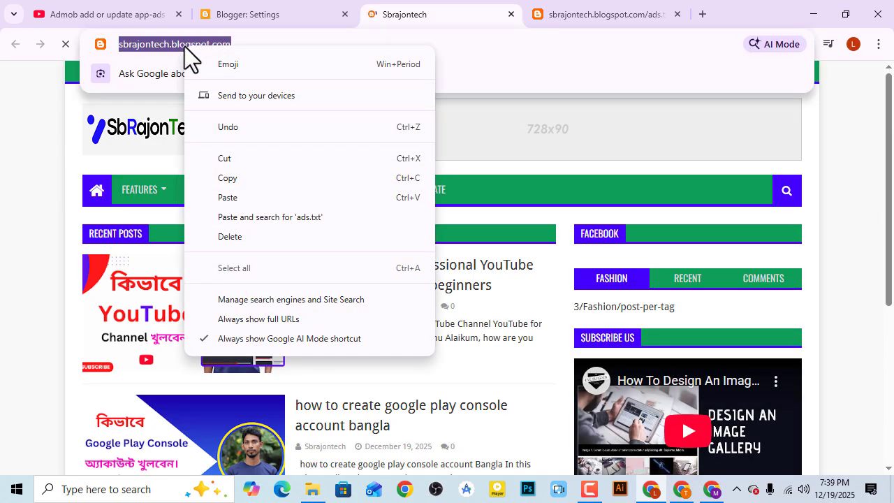
double_click(167, 43)
click(166, 43)
click(166, 42)
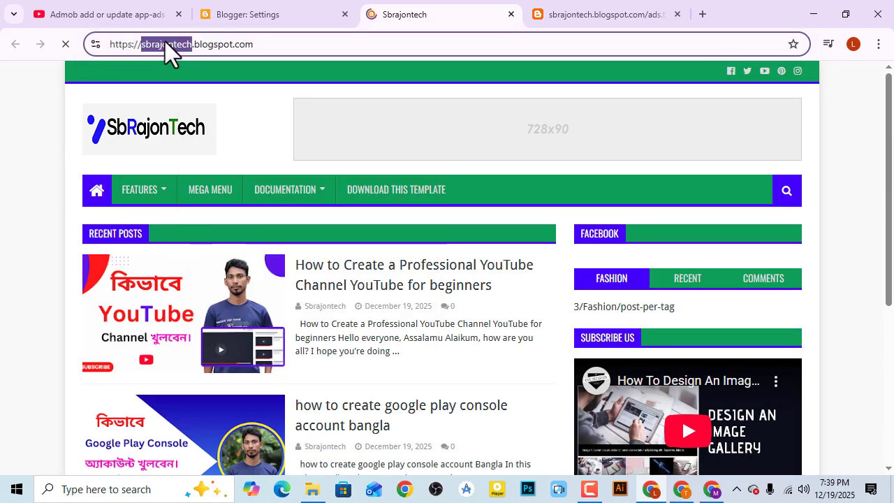
click(166, 42)
click(165, 42)
click(165, 42)
double_click(165, 41)
click(165, 41)
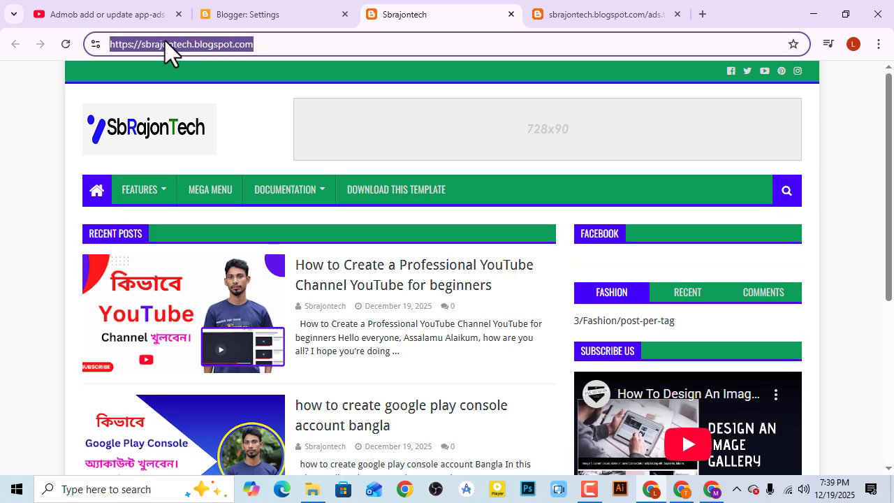
right_click(165, 41)
click(231, 173)
click(712, 489)
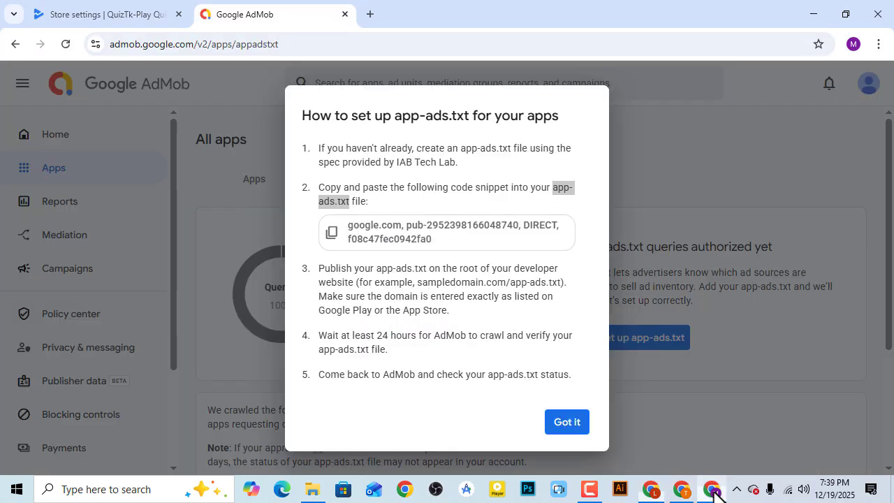
click(108, 17)
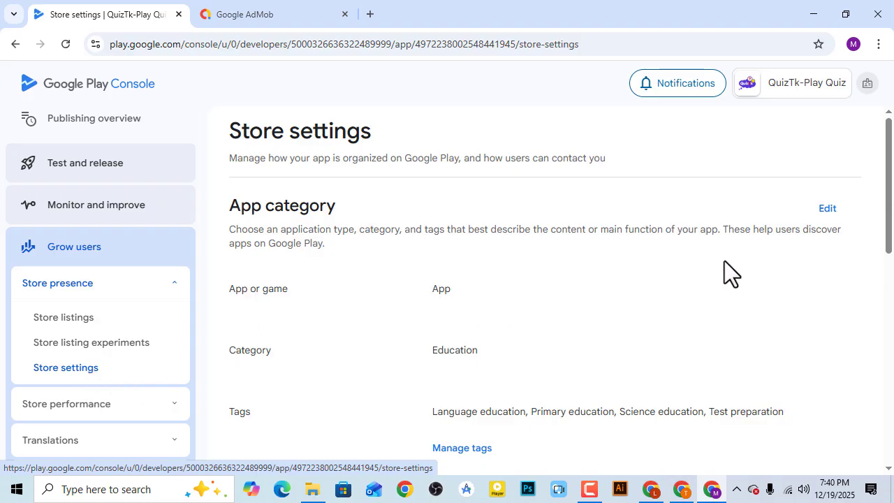
drag(888, 228, 882, 268)
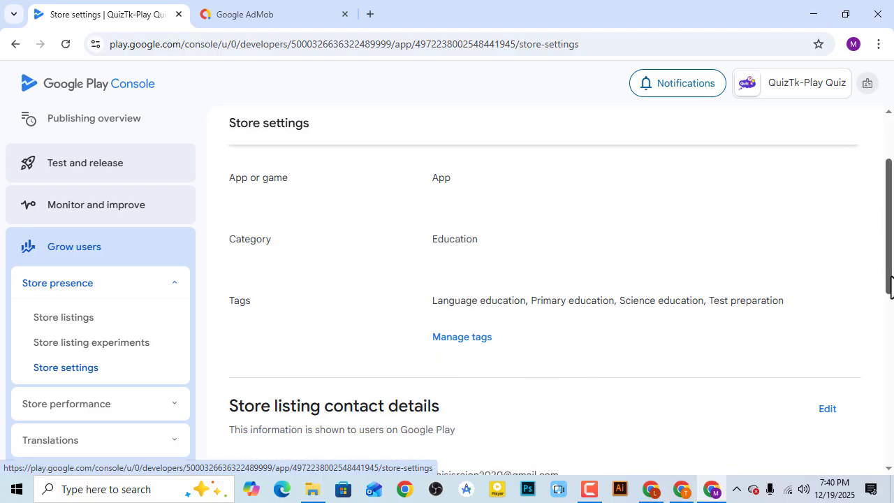
drag(889, 279, 880, 371)
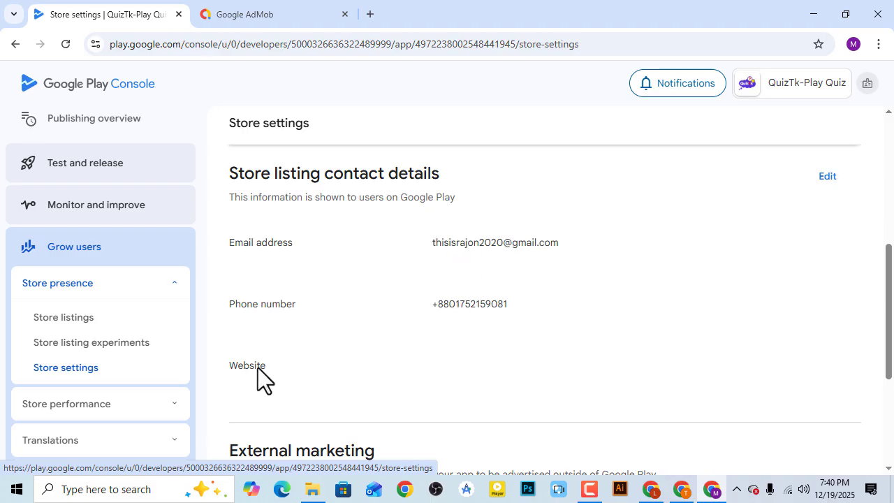
click(830, 177)
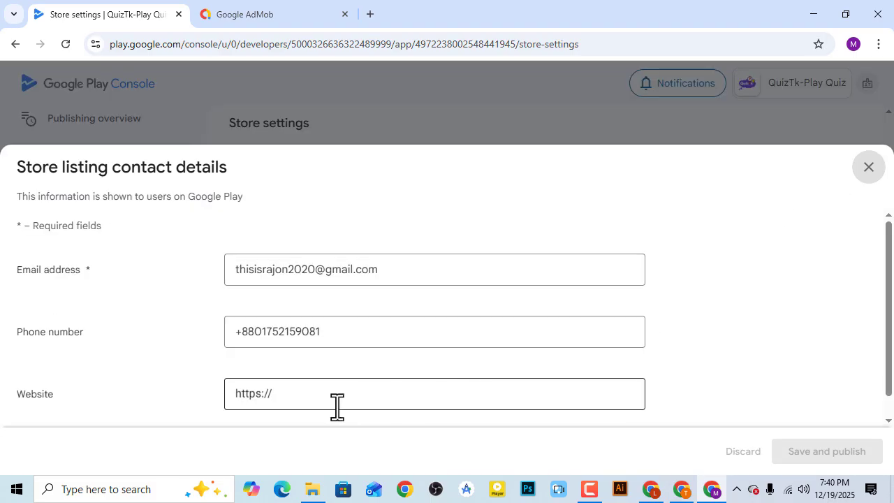
click(284, 398)
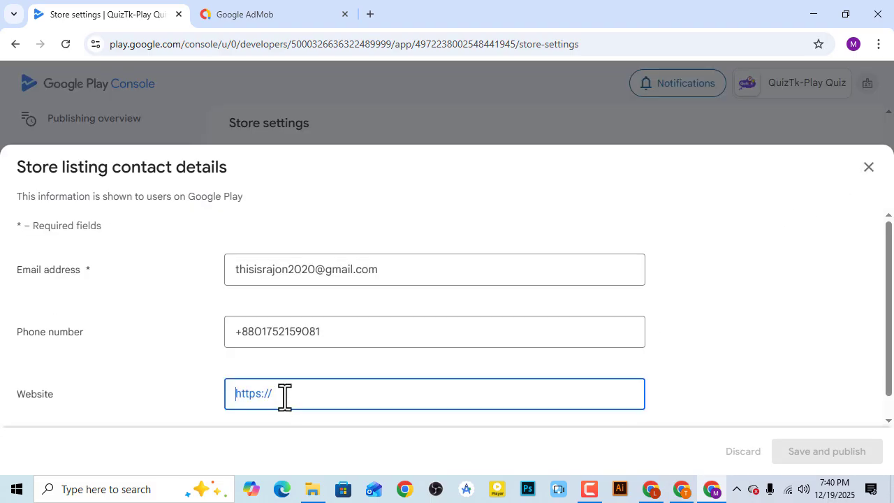
key(ctrl+v)
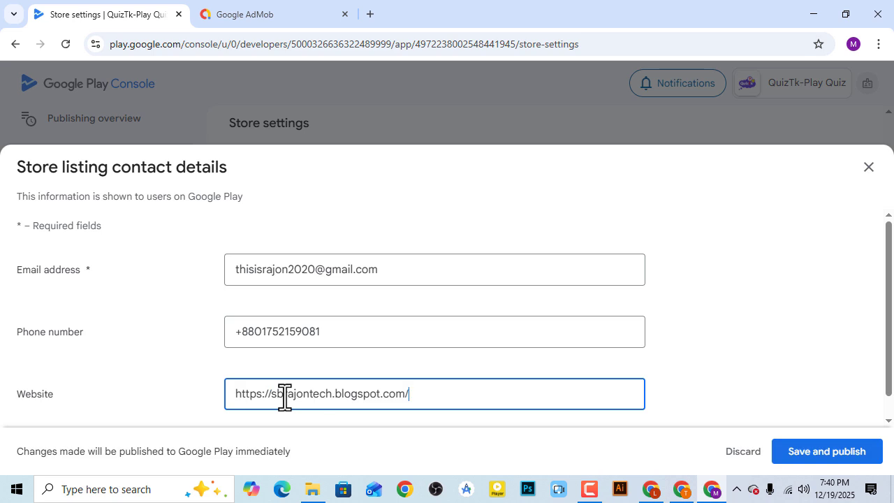
click(805, 452)
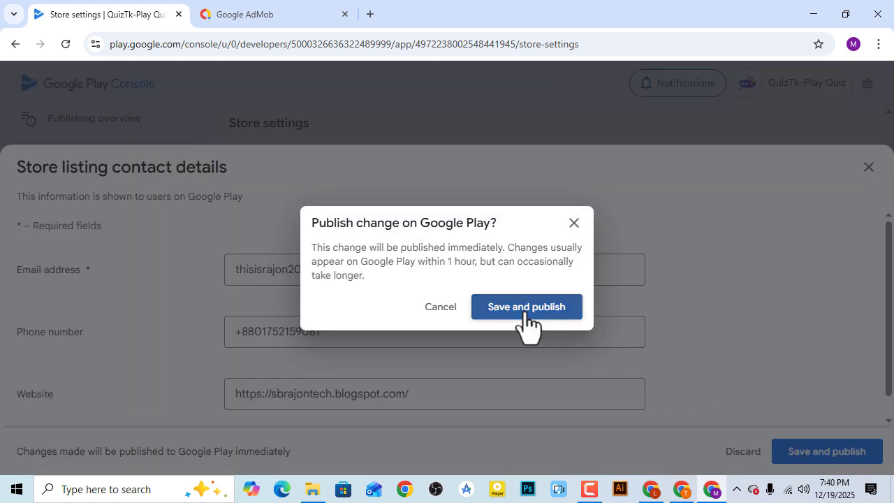
click(527, 311)
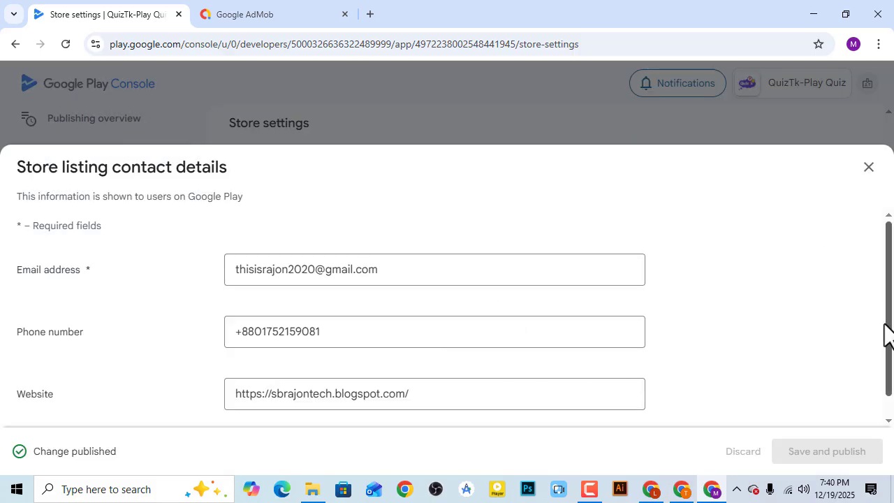
click(866, 167)
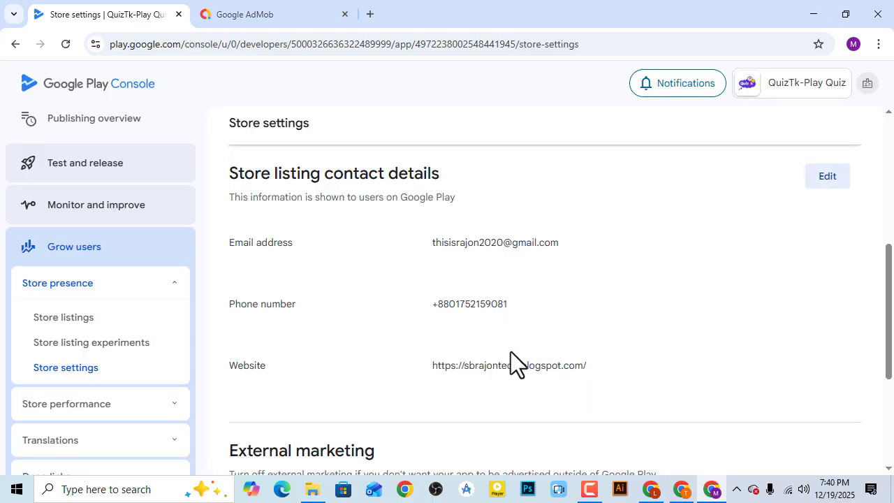
Switch to AdMob, expand the app-ads.txt issue details for QuizTk-Play Quiz, and check for updates
click(281, 14)
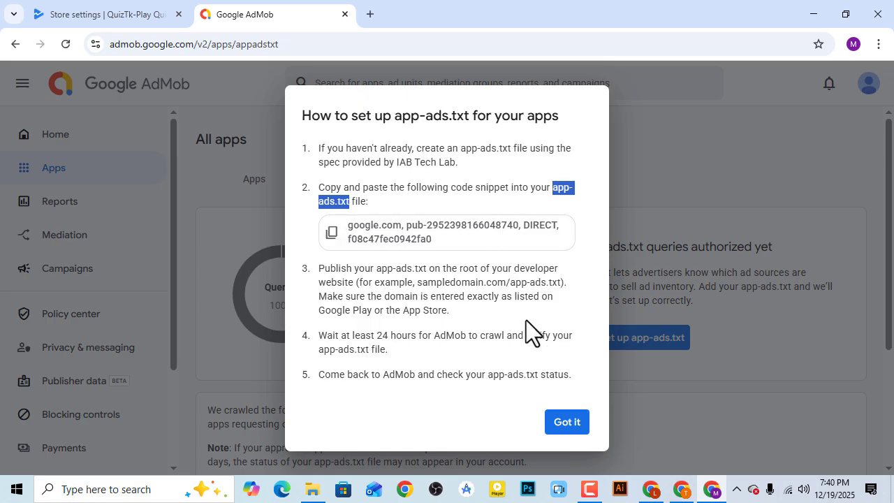
click(567, 423)
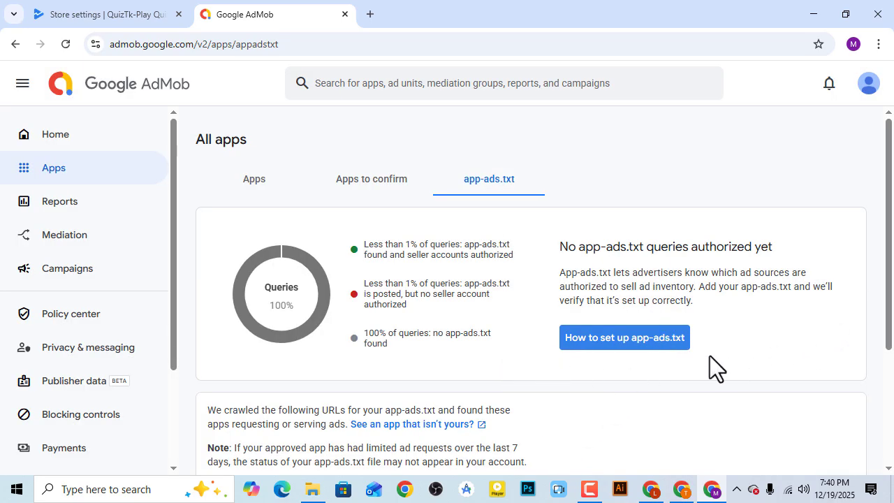
drag(886, 270, 890, 386)
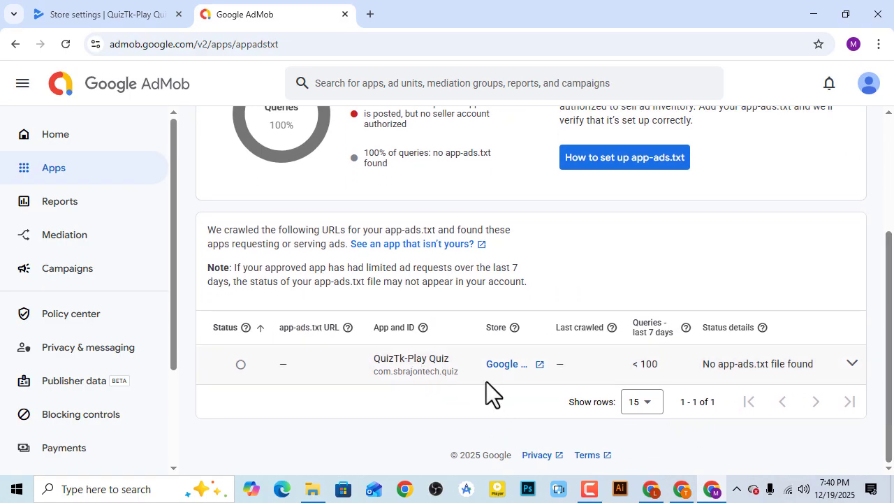
click(853, 366)
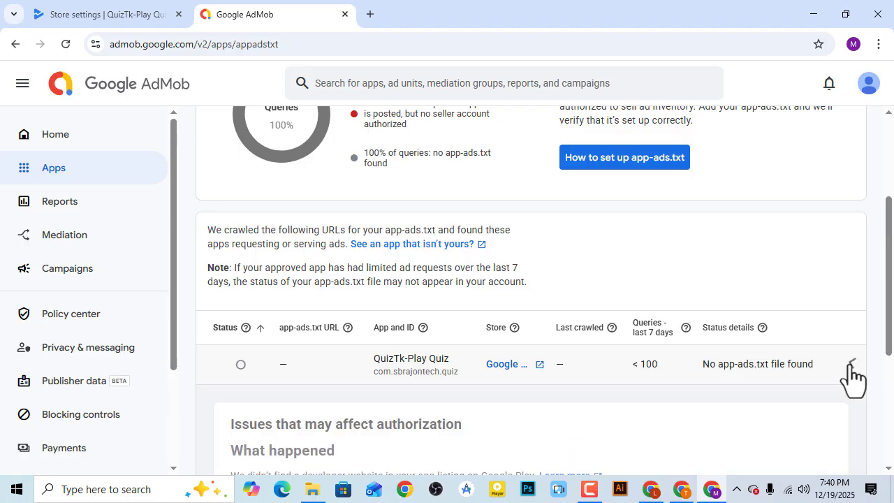
drag(886, 332, 887, 382)
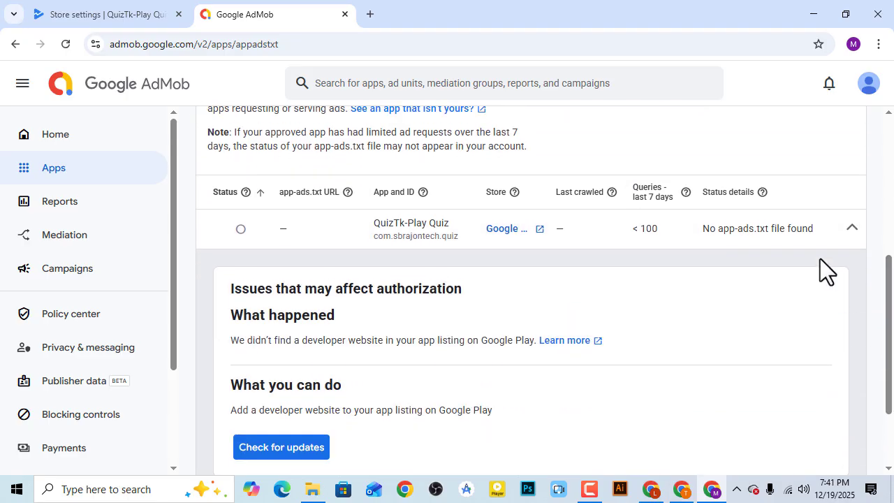
click(849, 229)
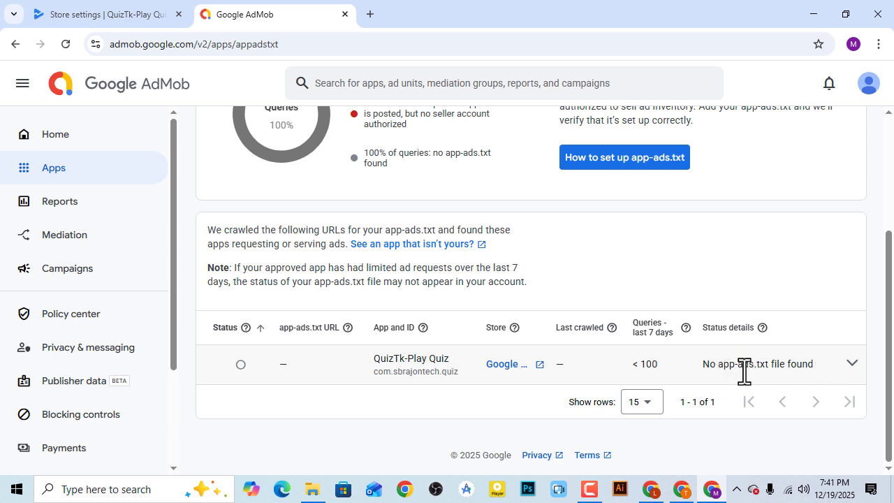
click(848, 364)
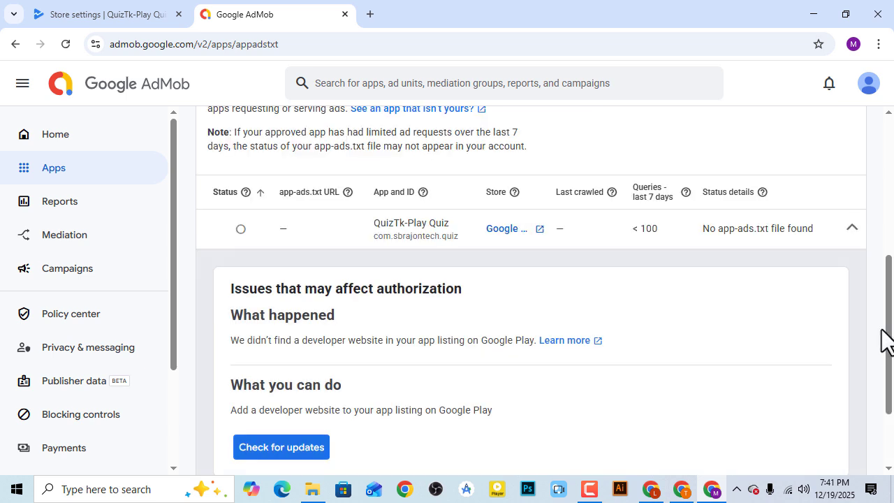
click(281, 450)
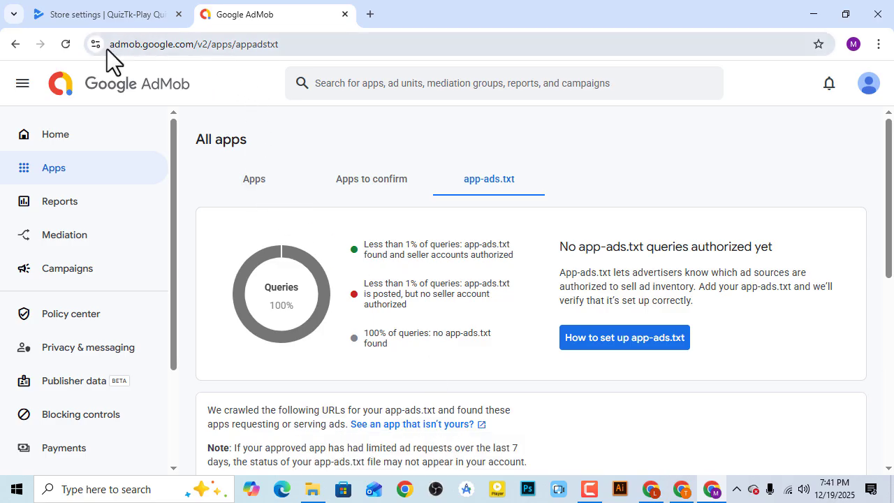
Reload AdMob's app-ads.txt page, dismiss the setup instructions, and review the app's status
click(66, 44)
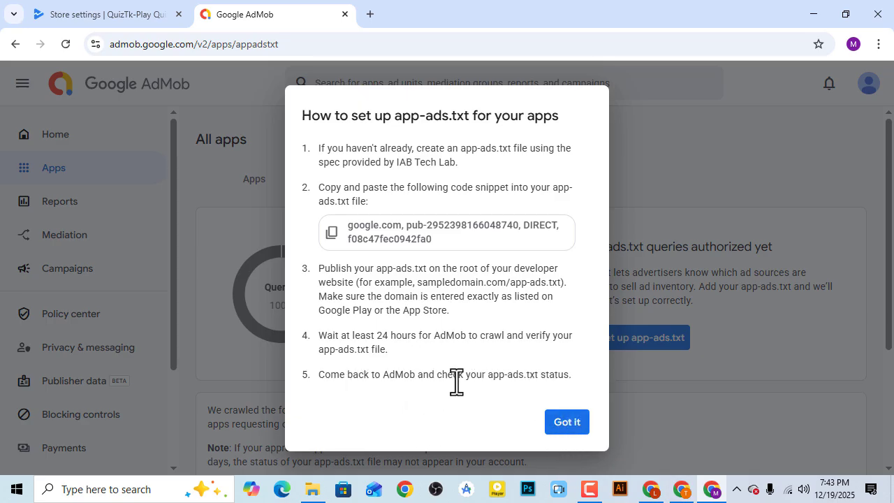
click(567, 422)
scroll(700, 335, down, 1)
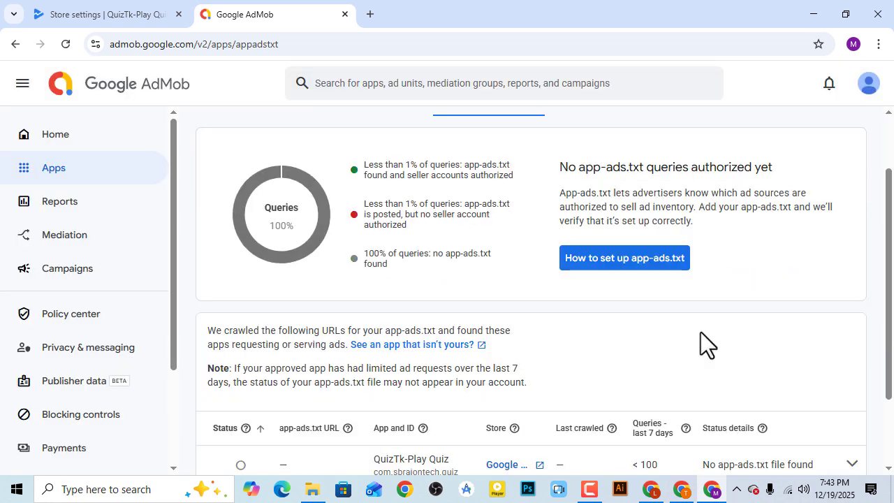